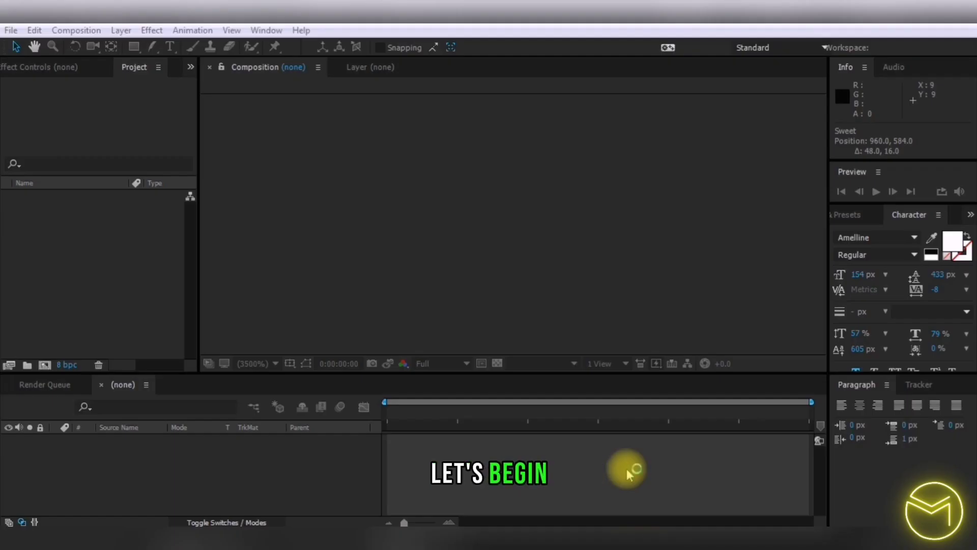
Step: Start a new composition using the HDTV 1080 24 preset (1920×1080, 24 fps, 2 seconds)
left_click(99, 32)
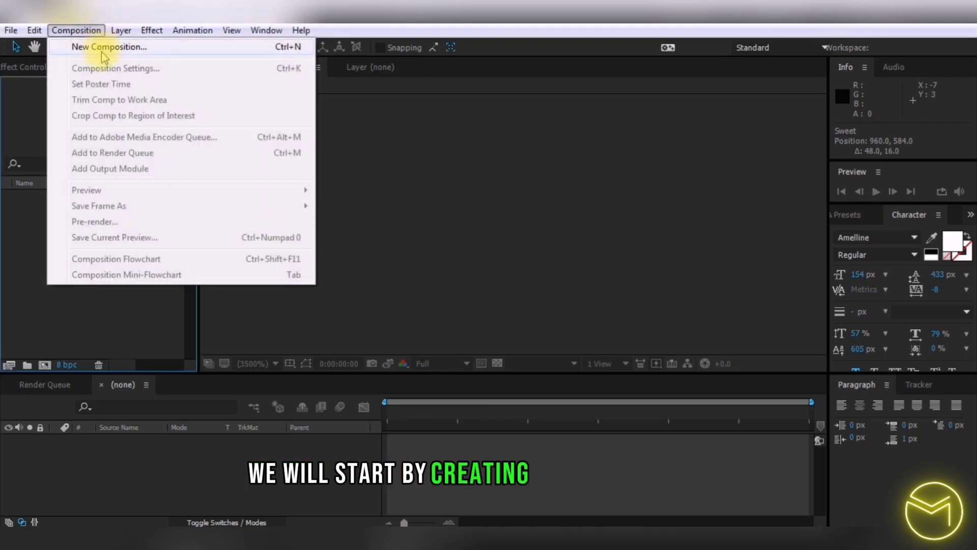
left_click(104, 49)
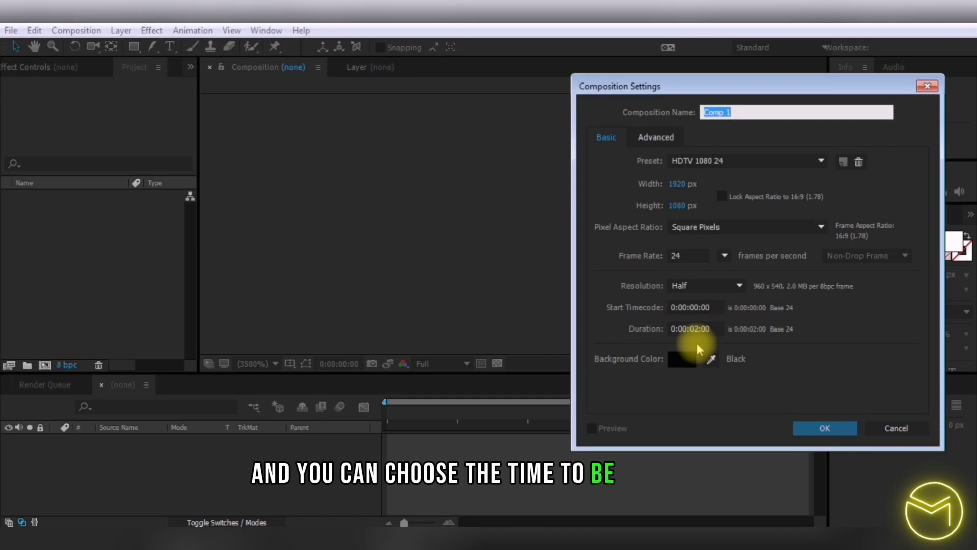
Step: Confirm the new Comp 1 and add a black solid layer to it
left_click(825, 428)
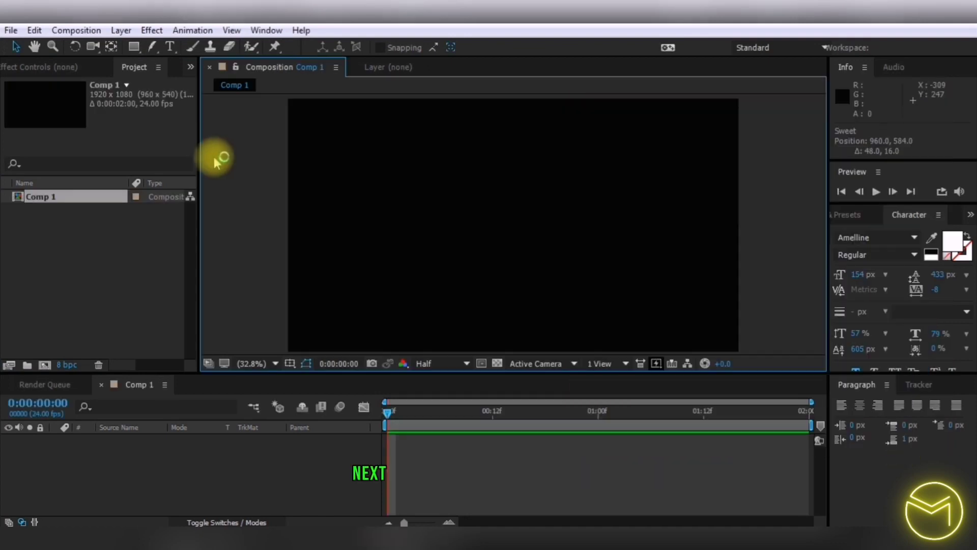
left_click(115, 32)
mouse_move(227, 26)
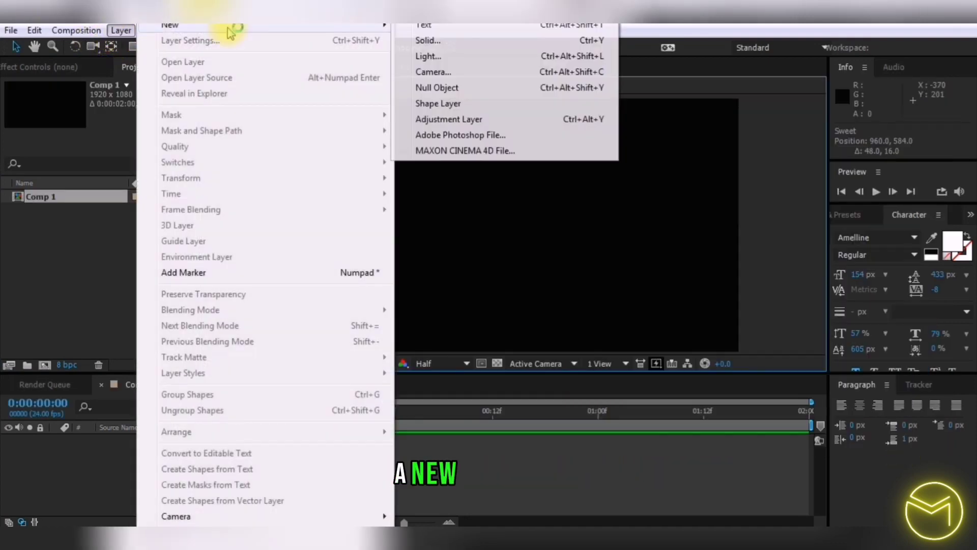
left_click(429, 41)
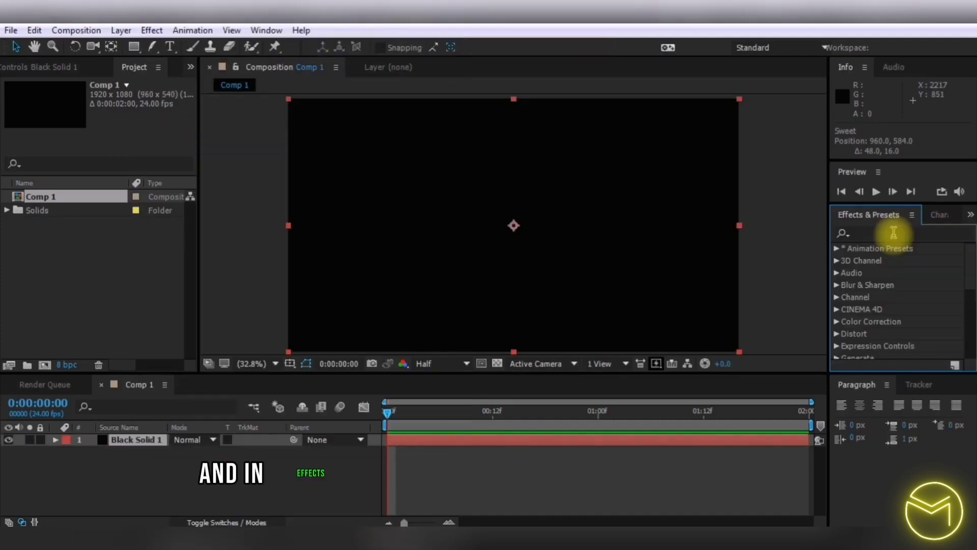
Step: Apply the 4-Color Gradient effect to Black Solid 1
left_click(893, 233)
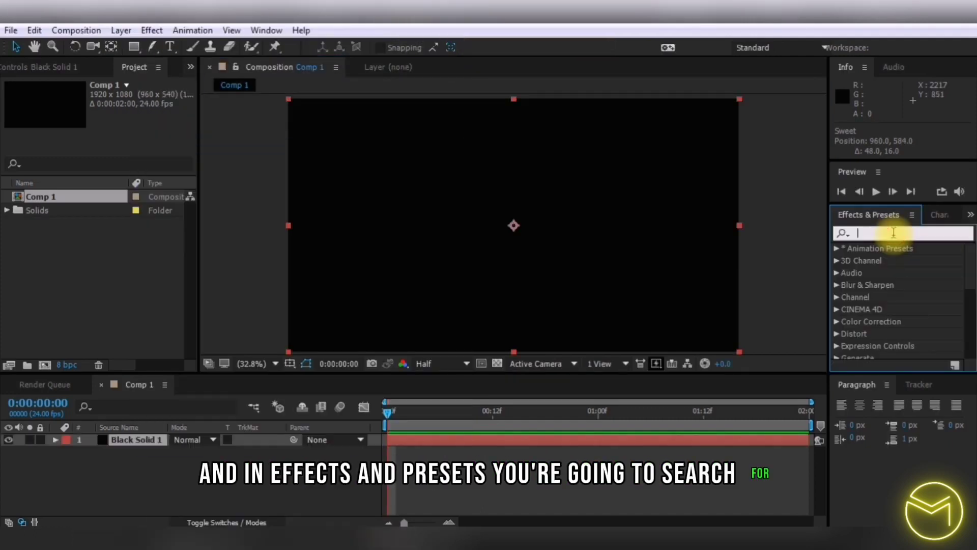
type("gradient")
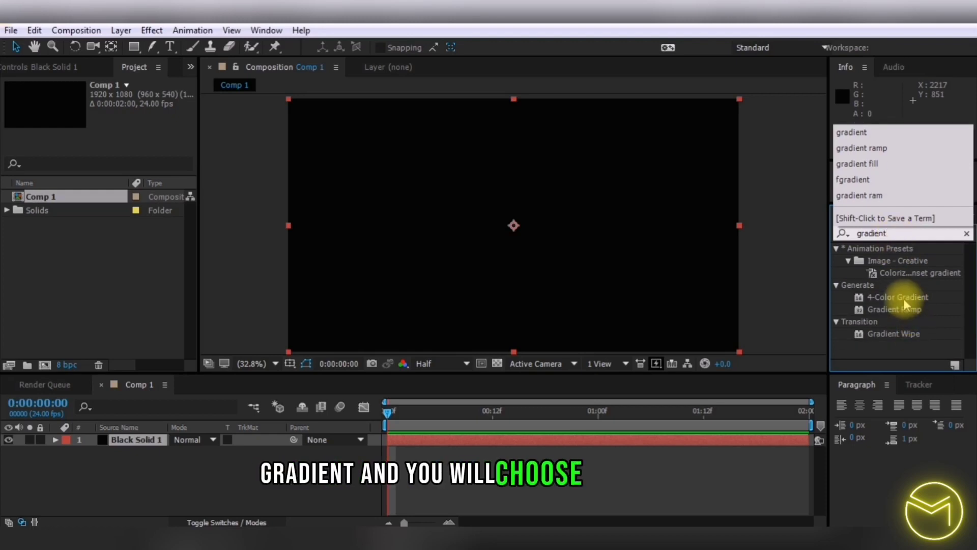
left_click_drag(903, 298, 146, 441)
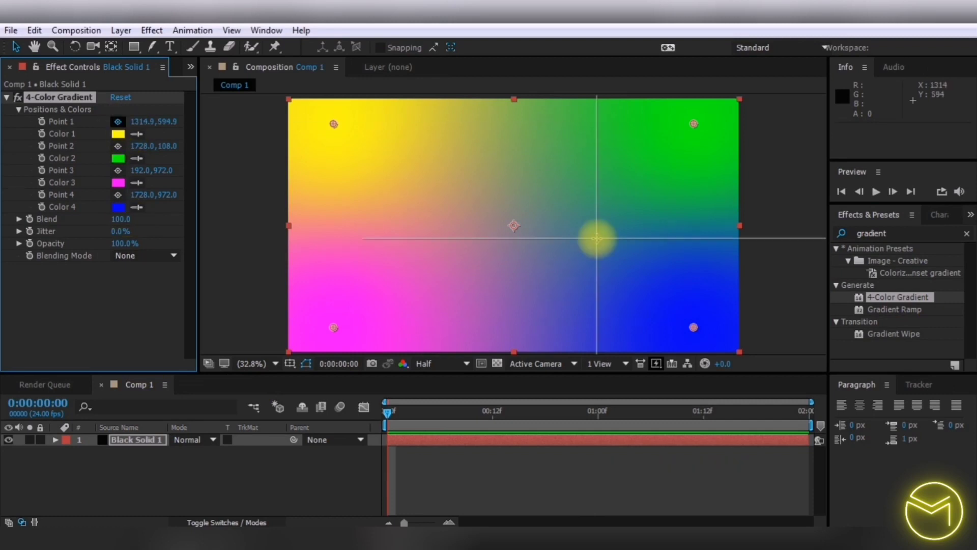
Step: Set gradient Colors 1 and 4 to the same pale near-white
left_click(118, 134)
left_click_drag(632, 274, 629, 253)
left_click(862, 402)
key("ctrl+c")
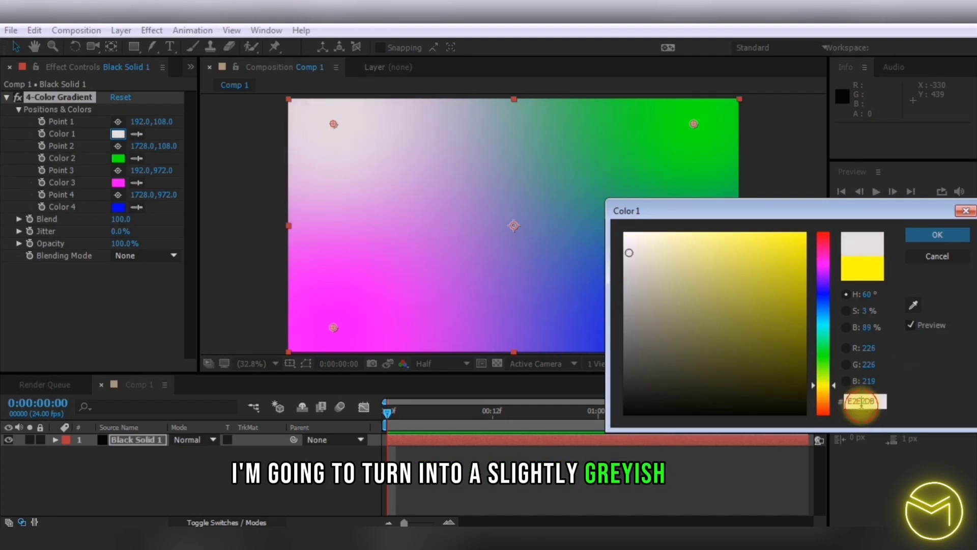
key("Return")
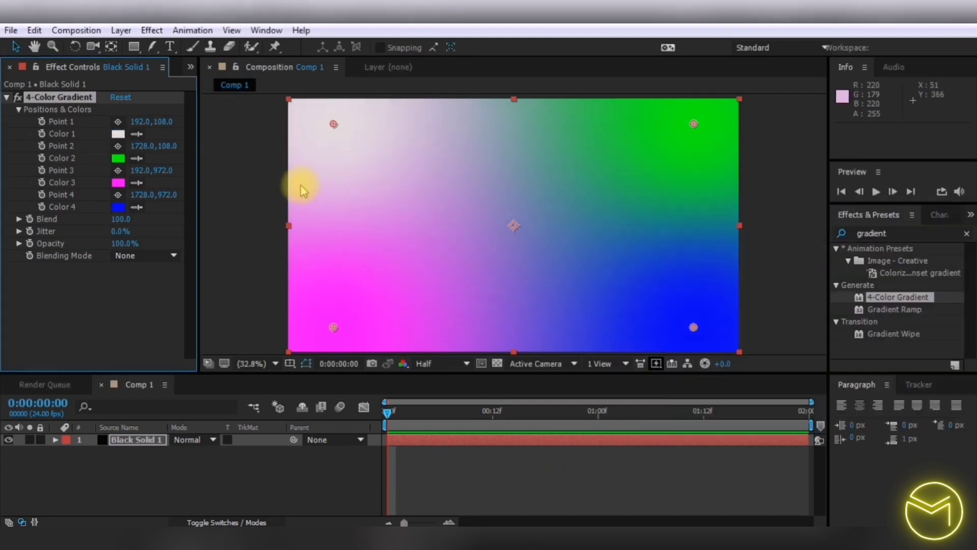
left_click(124, 211)
key("ctrl+v")
left_click(929, 233)
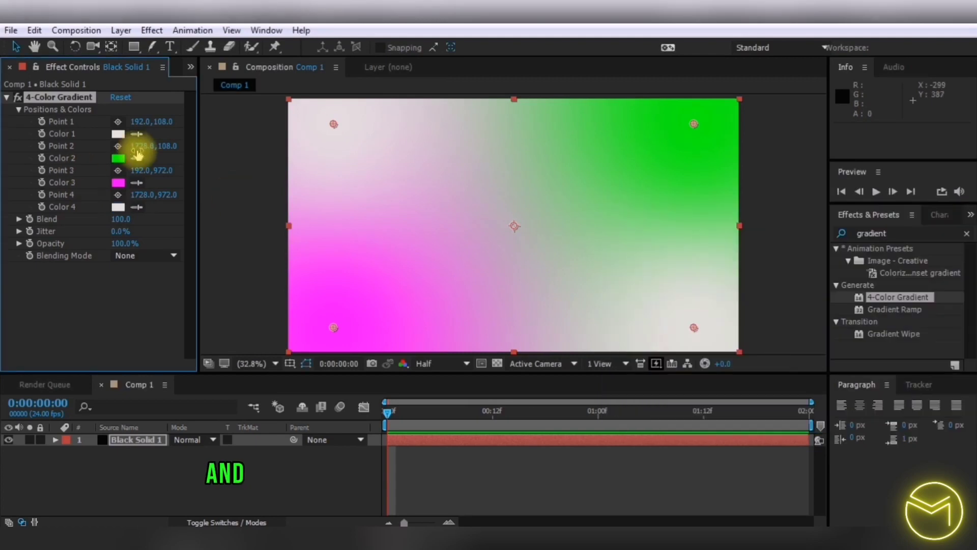
Step: Set gradient Colors 2 and 3 to pale greys
left_click(118, 158)
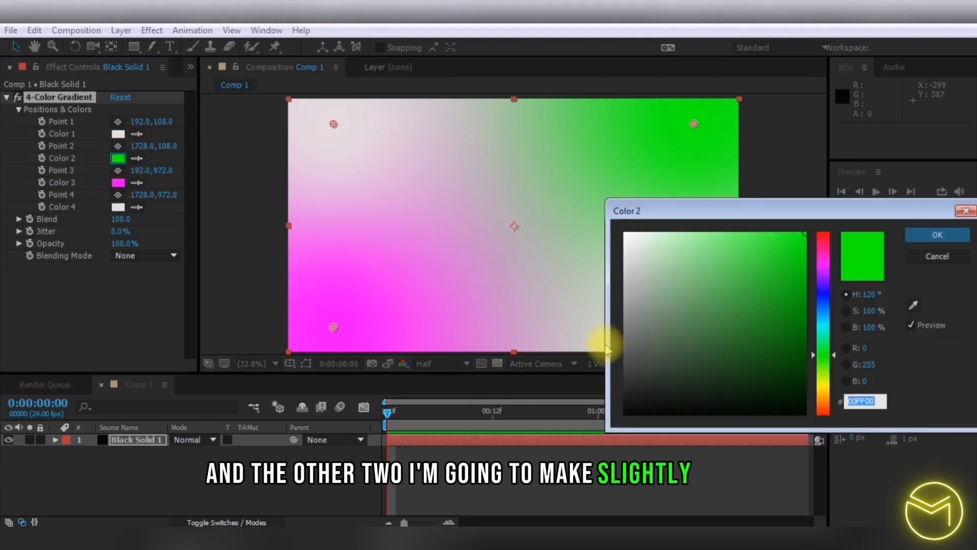
left_click(824, 385)
left_click(650, 295)
left_click(638, 290)
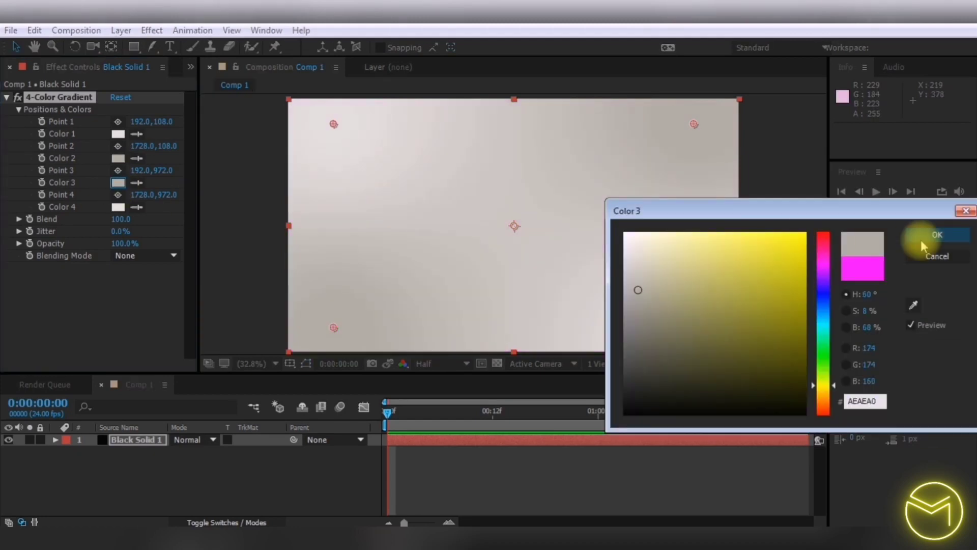
left_click(936, 236)
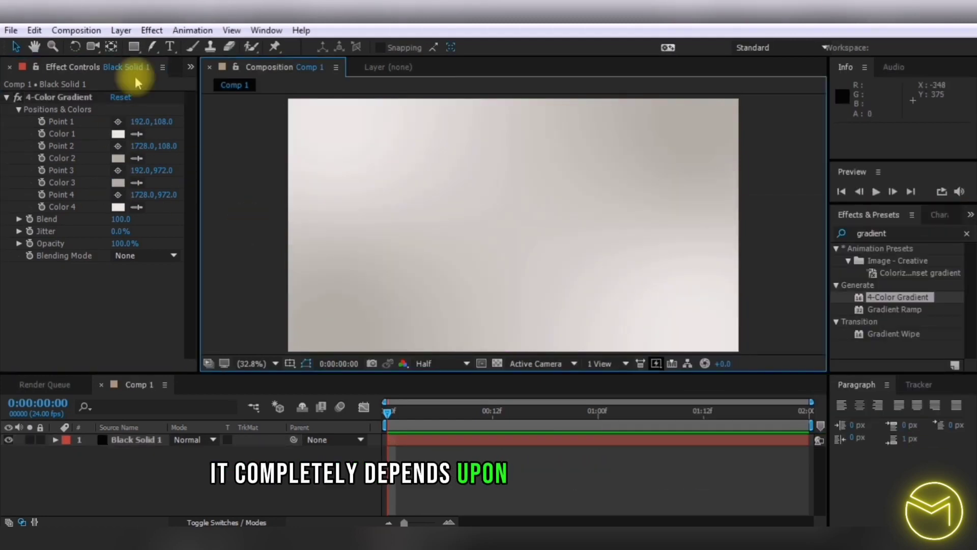
Step: Add a white SHADOW text layer and centre it horizontally and vertically with the Align panel
left_click(122, 30)
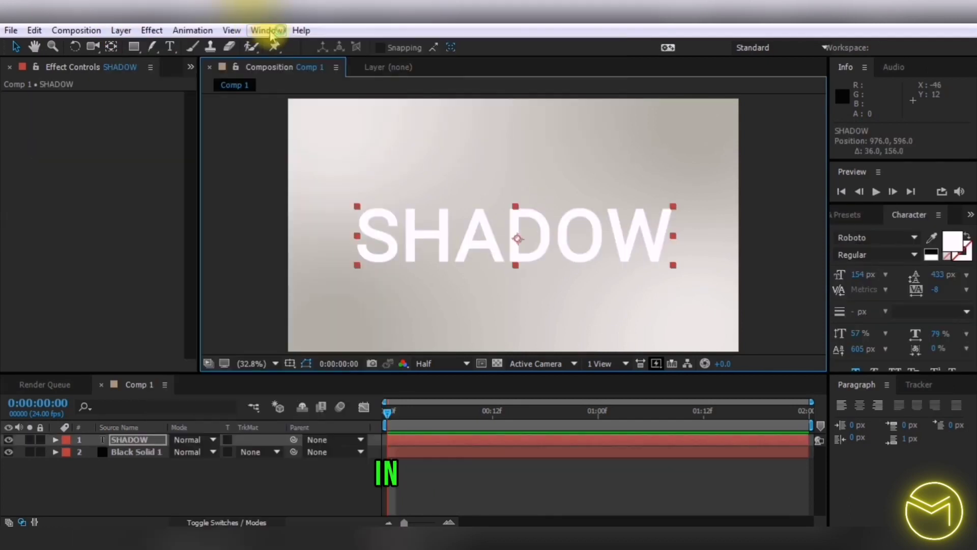
left_click(264, 30)
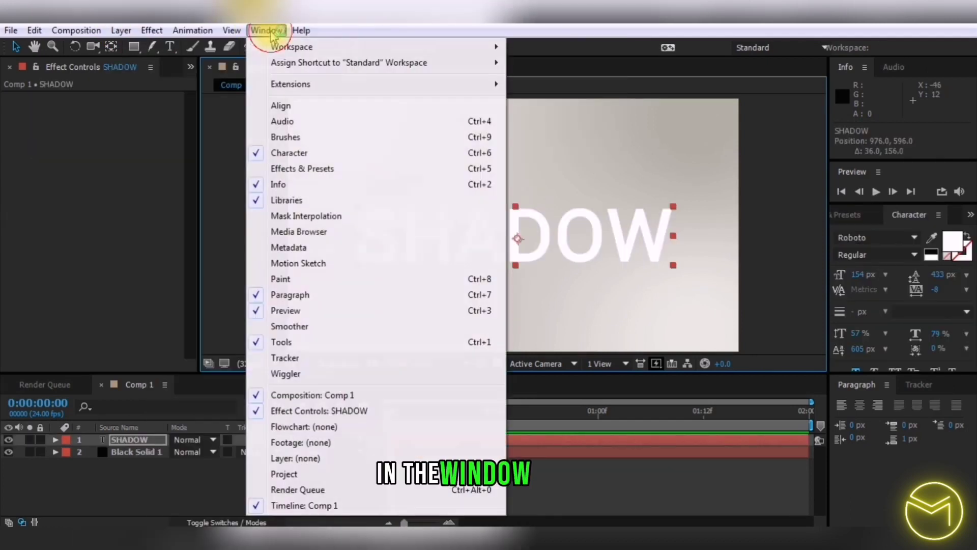
left_click(287, 108)
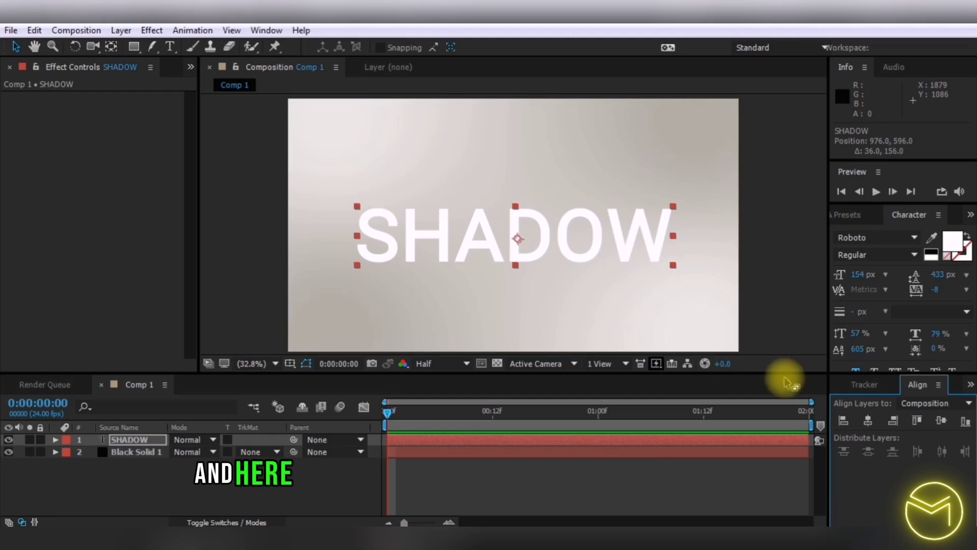
left_click(869, 422)
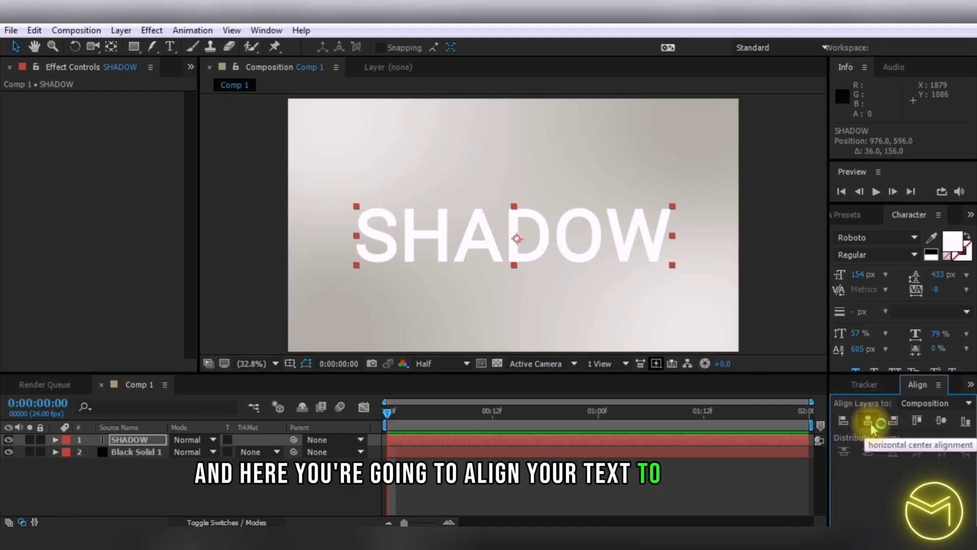
left_click(942, 420)
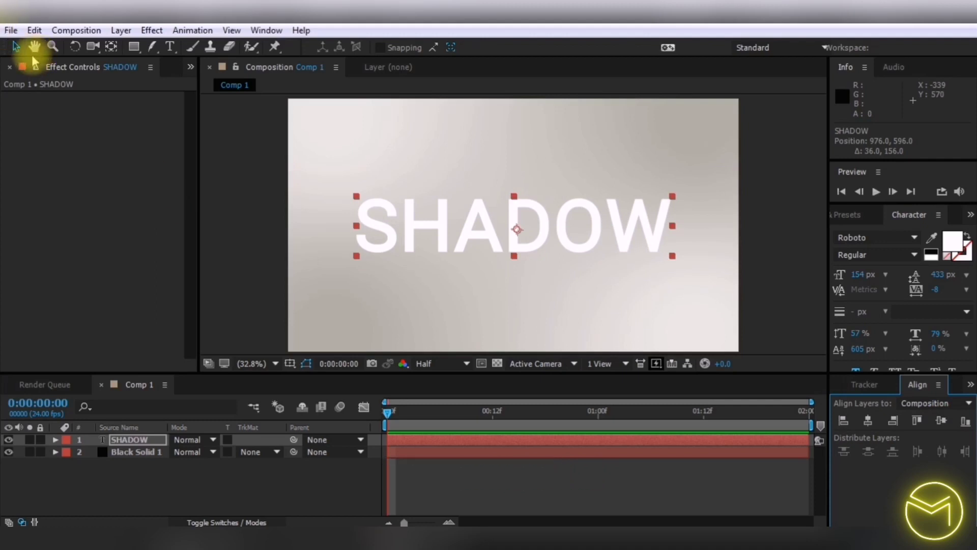
Step: Duplicate the SHADOW text layer and rename the top copy MAIN
left_click(232, 177)
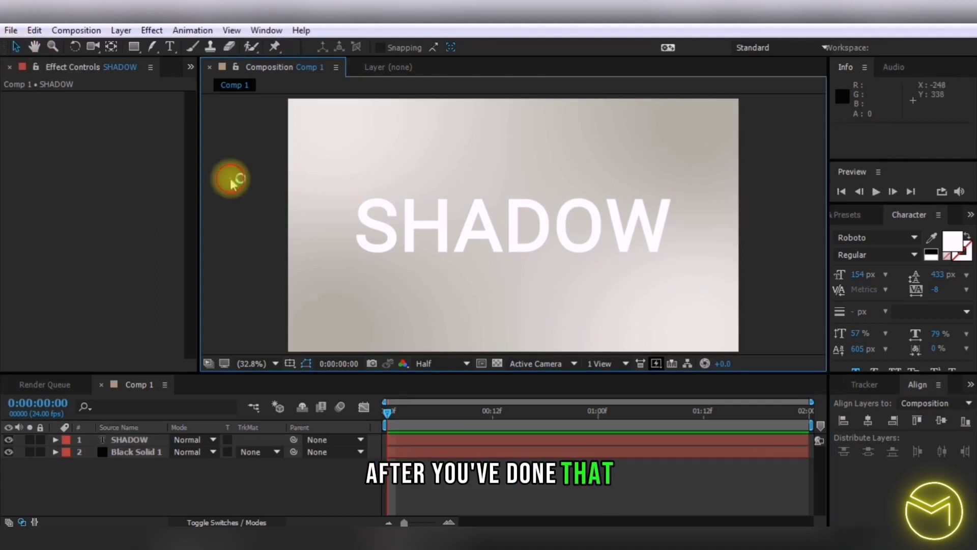
left_click(134, 440)
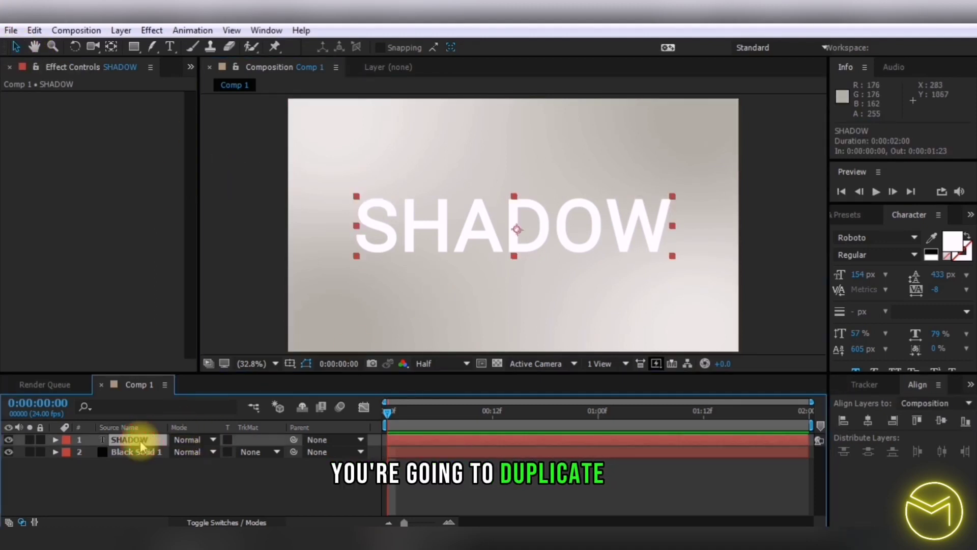
key("ctrl+d")
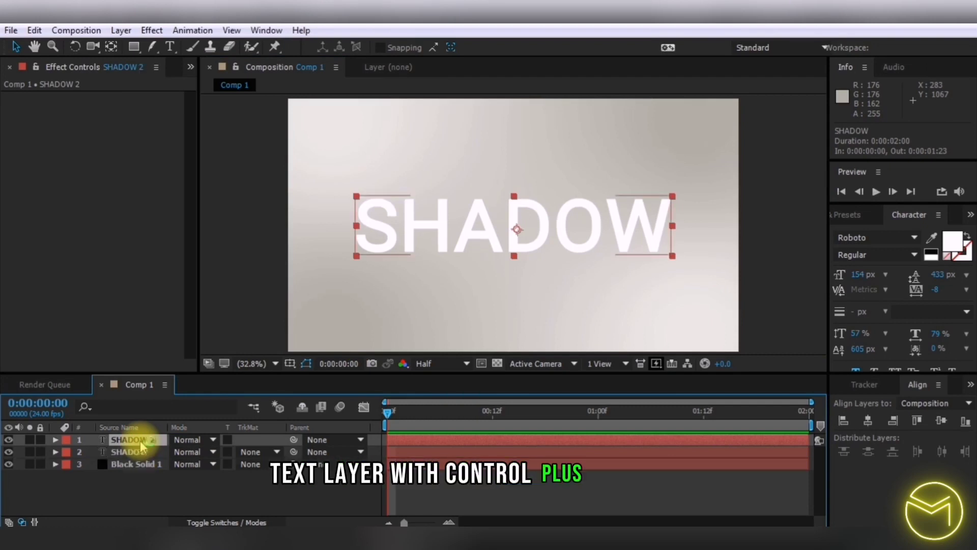
right_click(143, 446)
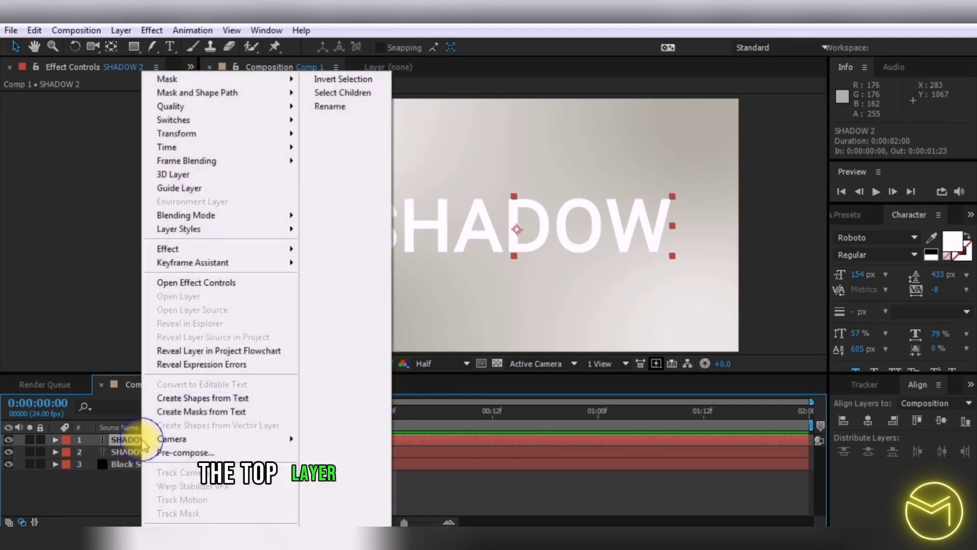
left_click(342, 106)
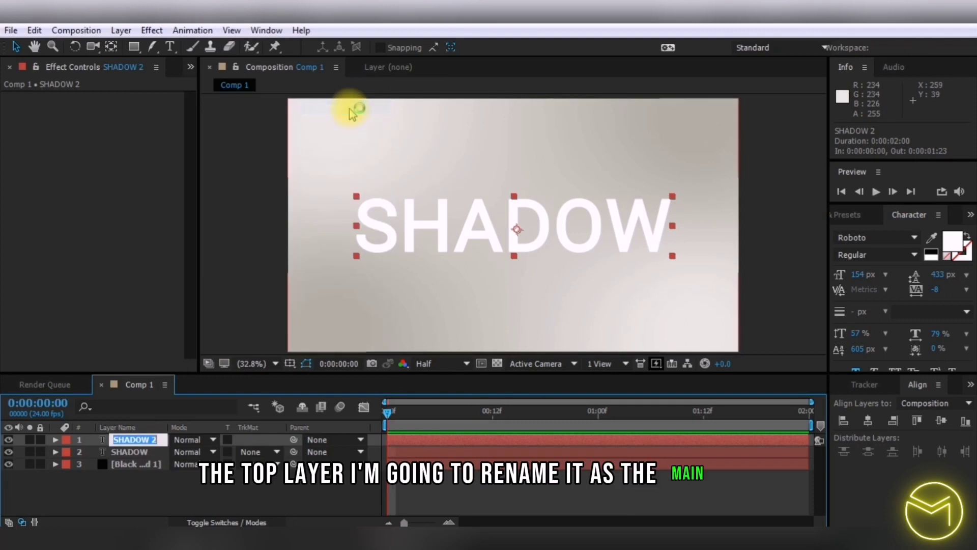
type("MAIN")
left_click(133, 470)
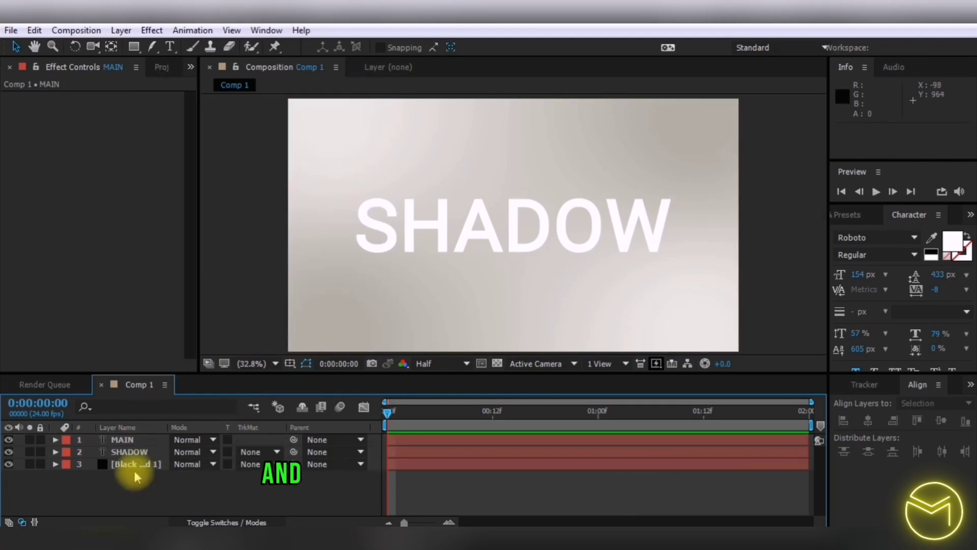
Step: Make the lower SHADOW layer's text black via the Character fill swatch
left_click(134, 456)
left_click(127, 457, "ctrl")
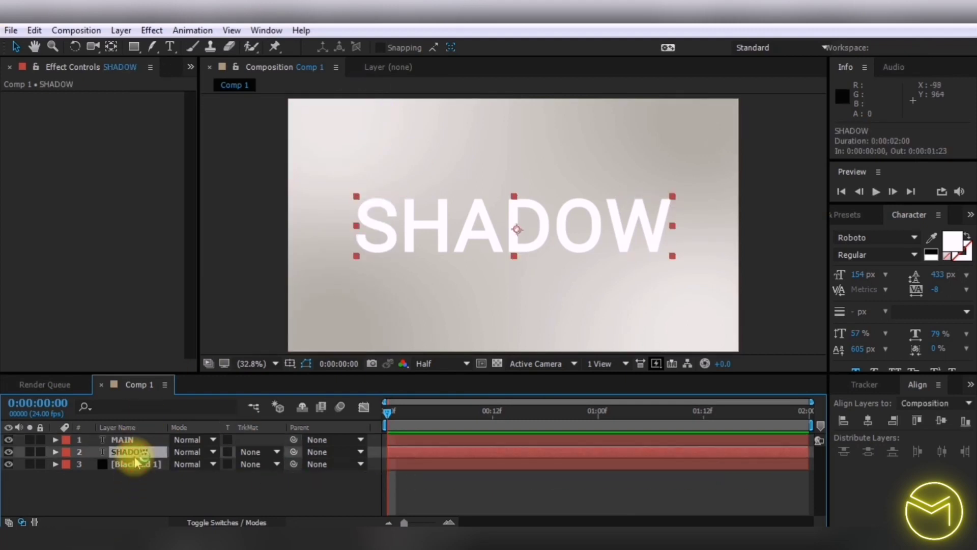
left_click(124, 454)
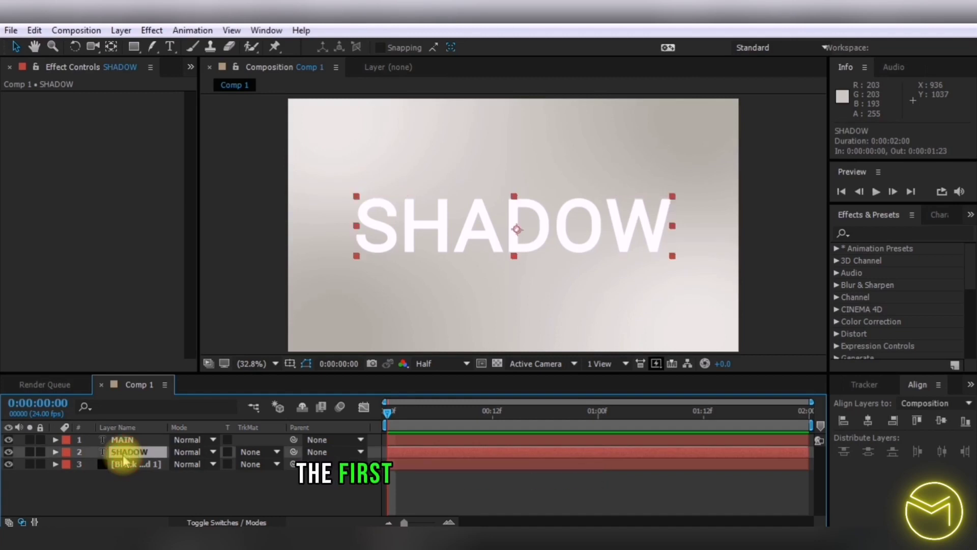
double_click(123, 458)
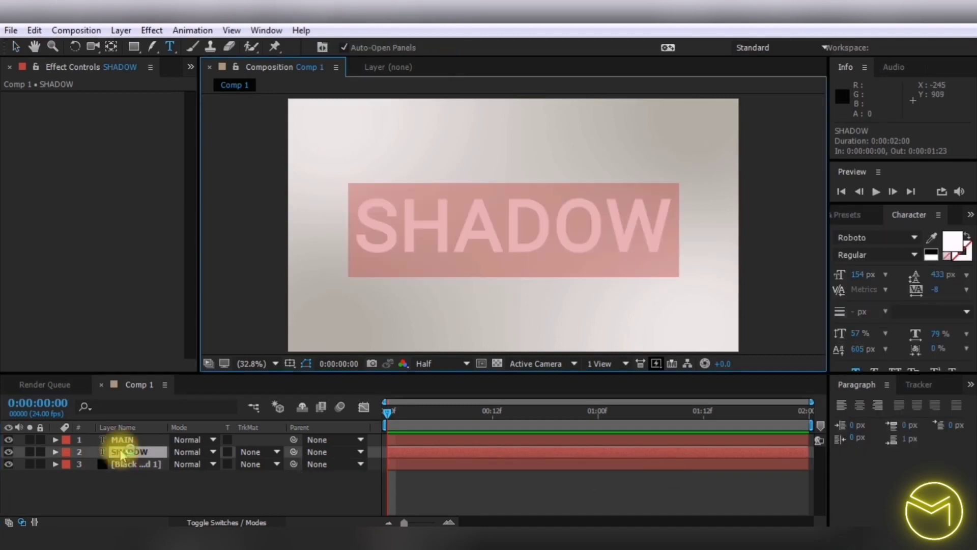
left_click(953, 248)
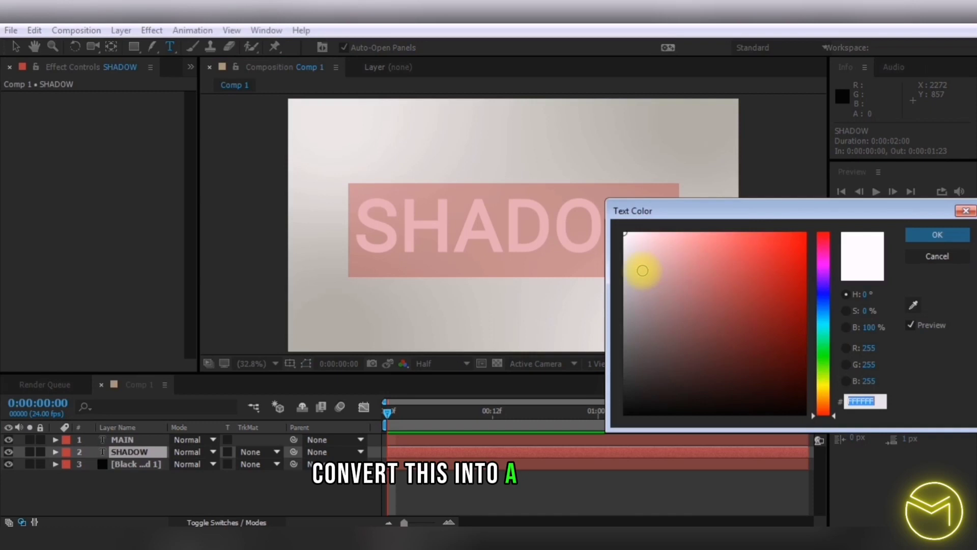
Step: Apply CC Radial Fast Blur to the SHADOW layer and set its Amount to 85
left_click(938, 235)
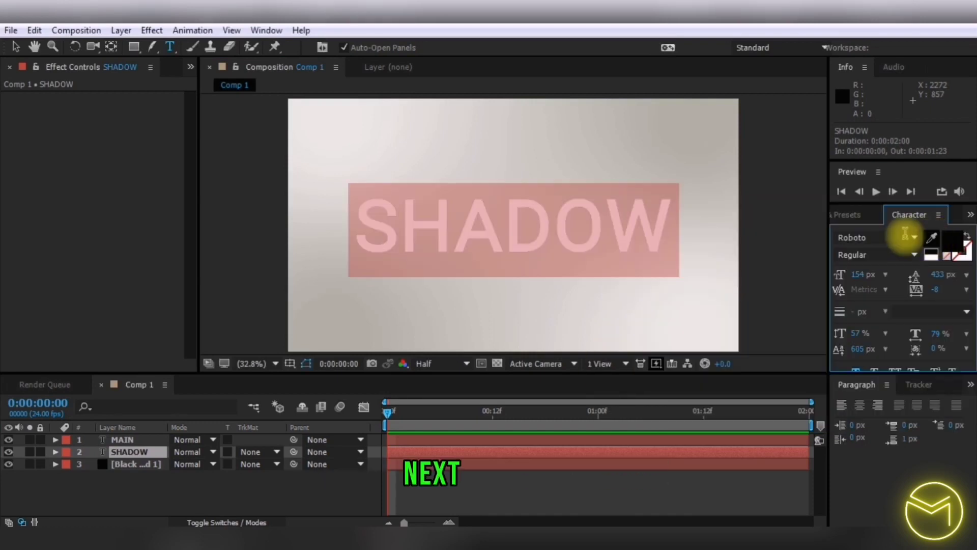
left_click(858, 213)
left_click(887, 232)
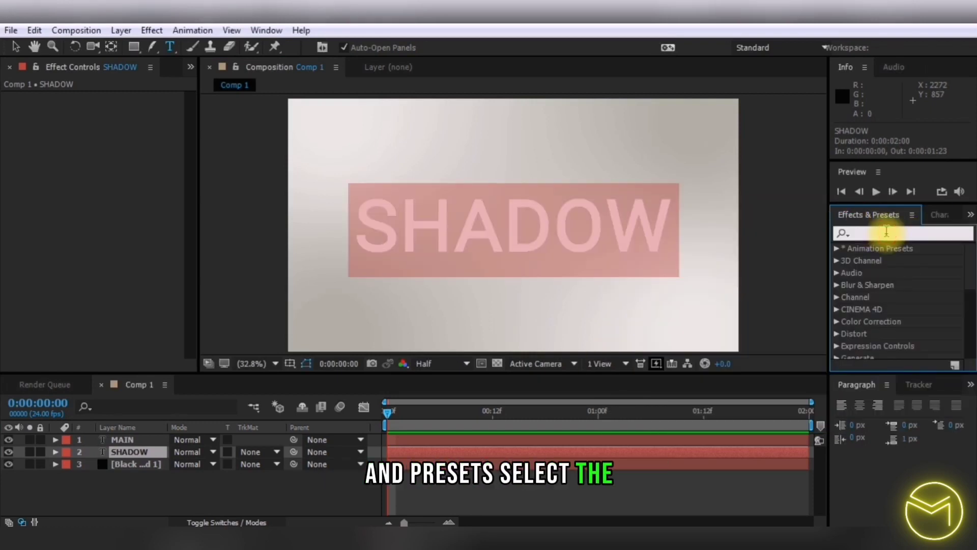
type("cc radi")
left_click(924, 273)
left_click_drag(924, 273, 156, 453)
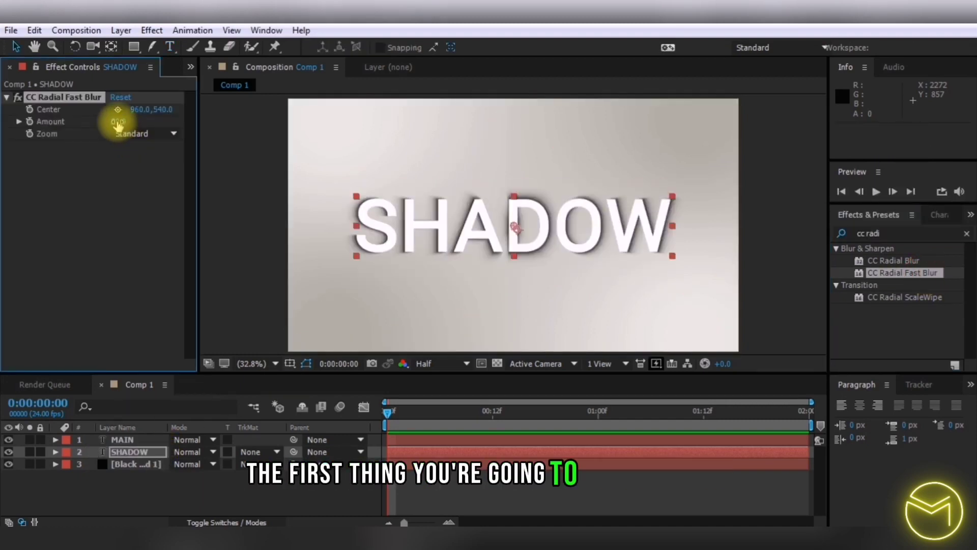
left_click_drag(118, 122, 158, 133)
left_click(124, 126)
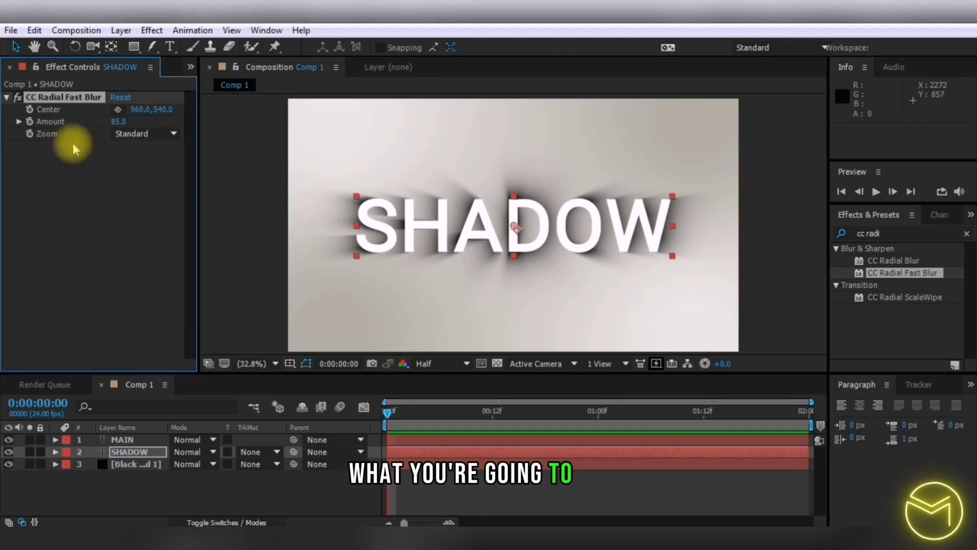
Step: Keyframe the blur Center from 21.4,302.0 at 0s to 1931.2,146.4 at 1:12, then preview
left_click(118, 109)
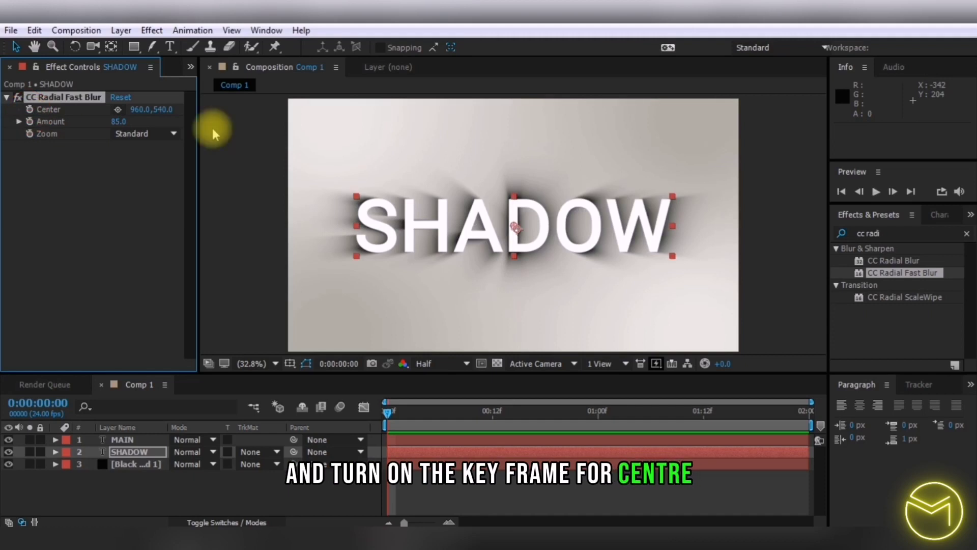
left_click_drag(515, 227, 293, 169)
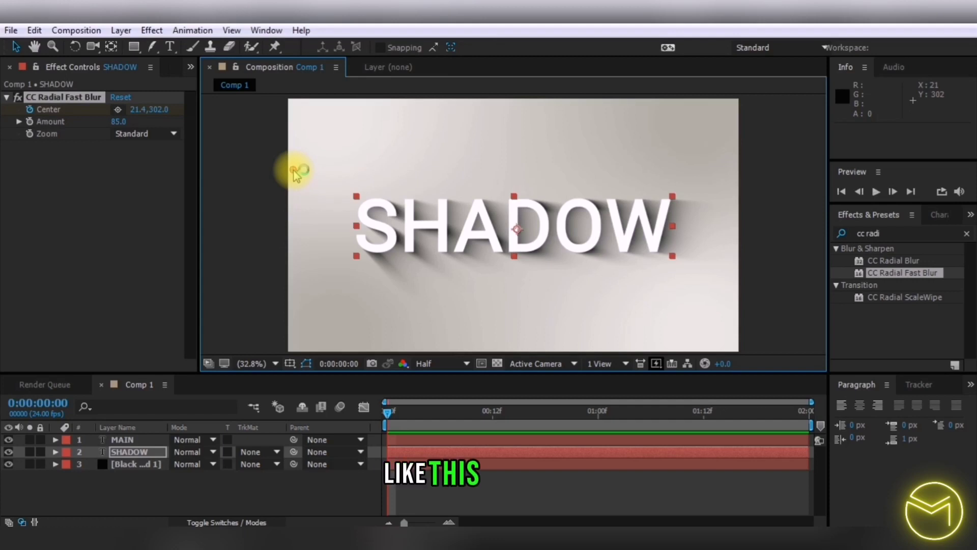
left_click(705, 411)
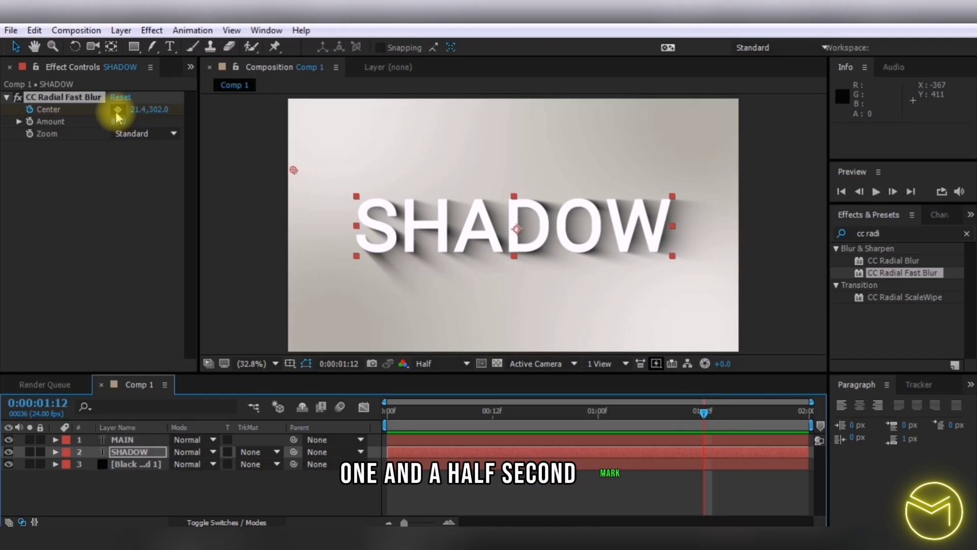
left_click_drag(293, 169, 745, 133)
key("Home")
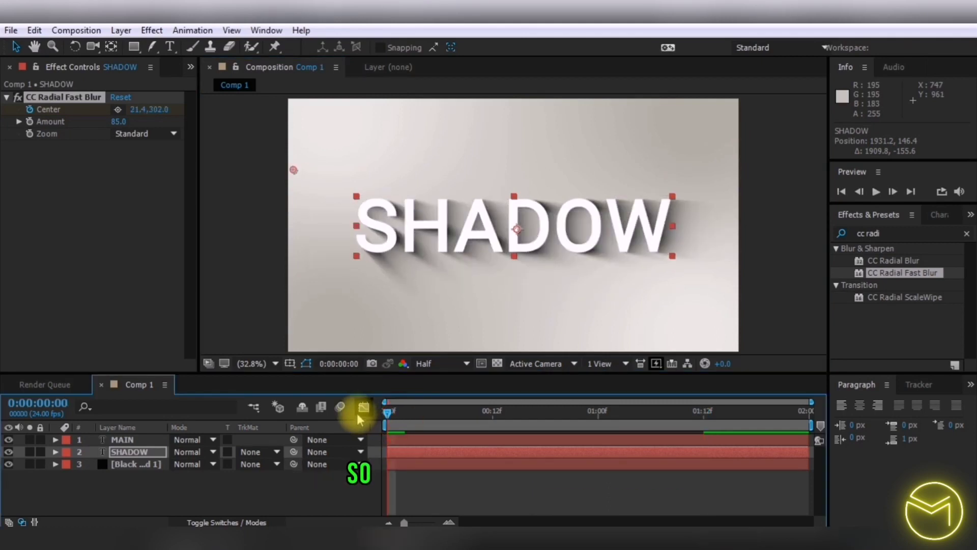
key("space")
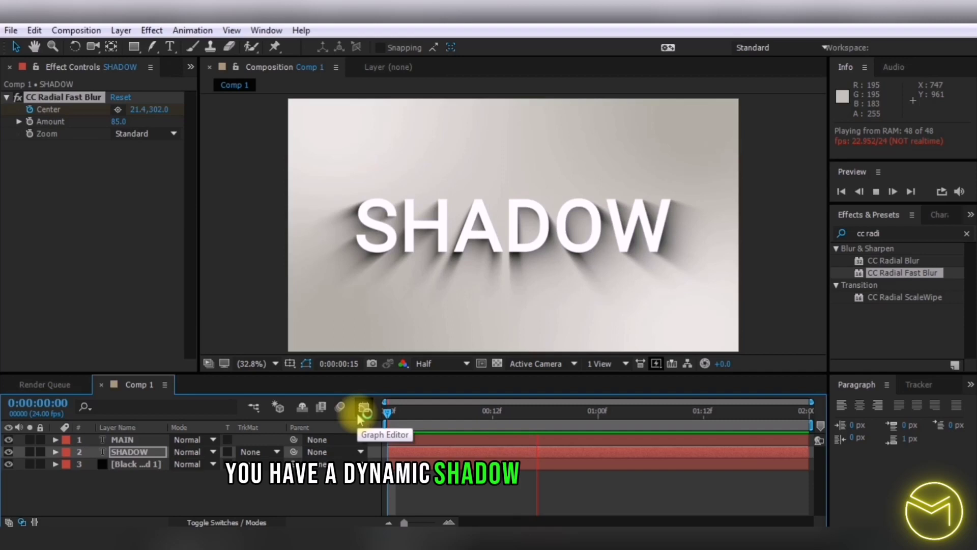
Step: Apply Easy Ease to both CC Radial Fast Blur Center keyframes on SHADOW
key("space")
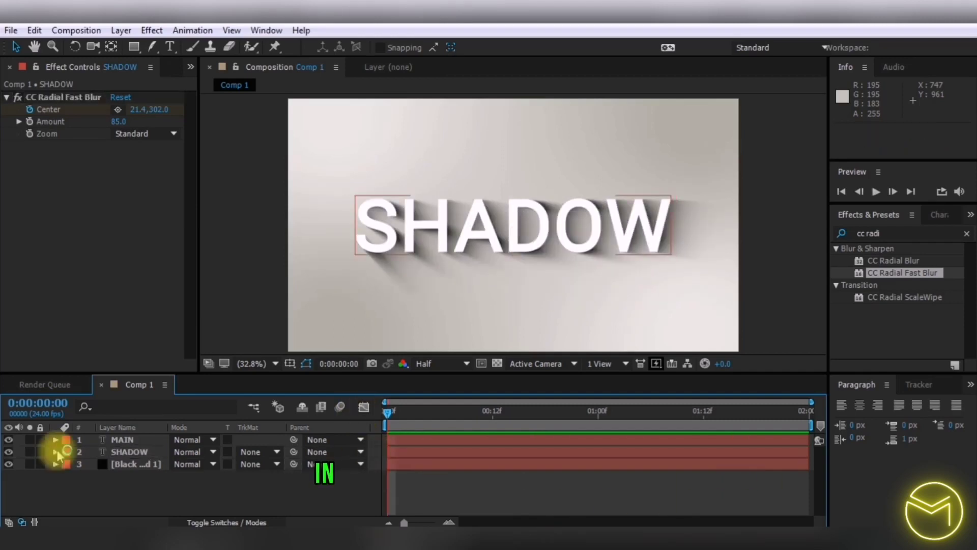
left_click(55, 451)
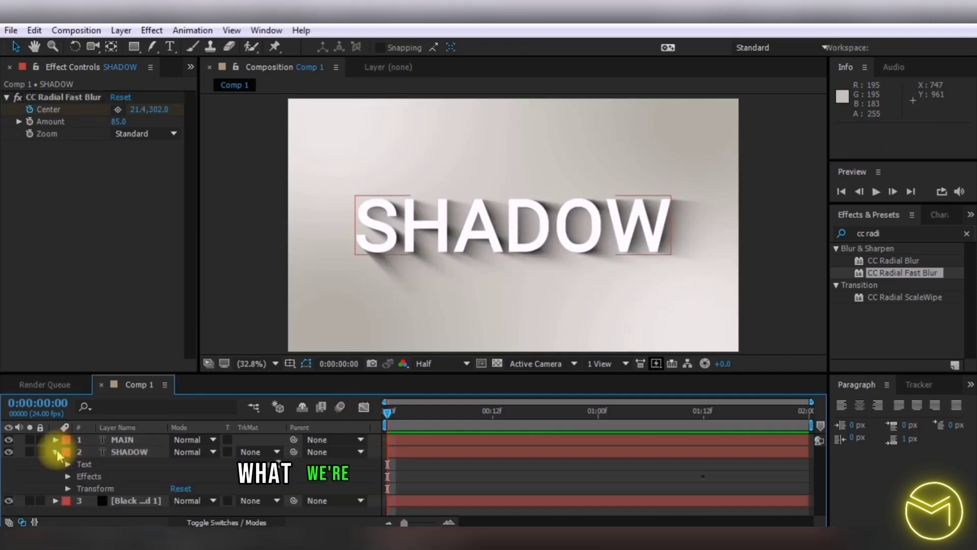
left_click(68, 477)
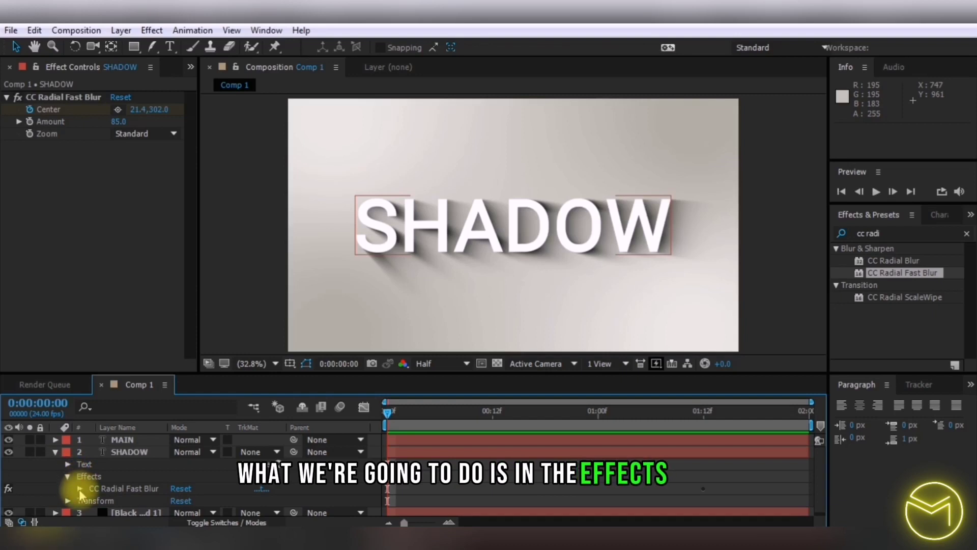
left_click(80, 489)
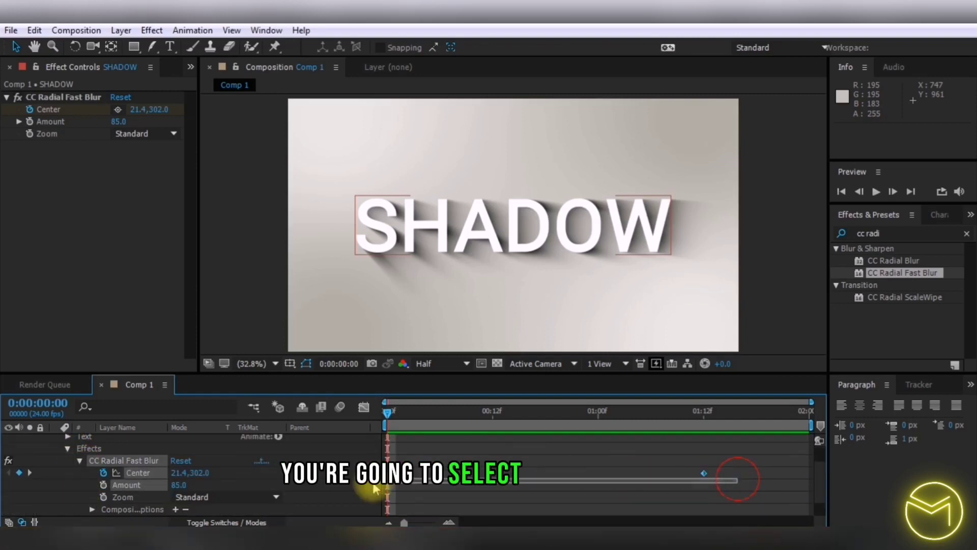
right_click(388, 473)
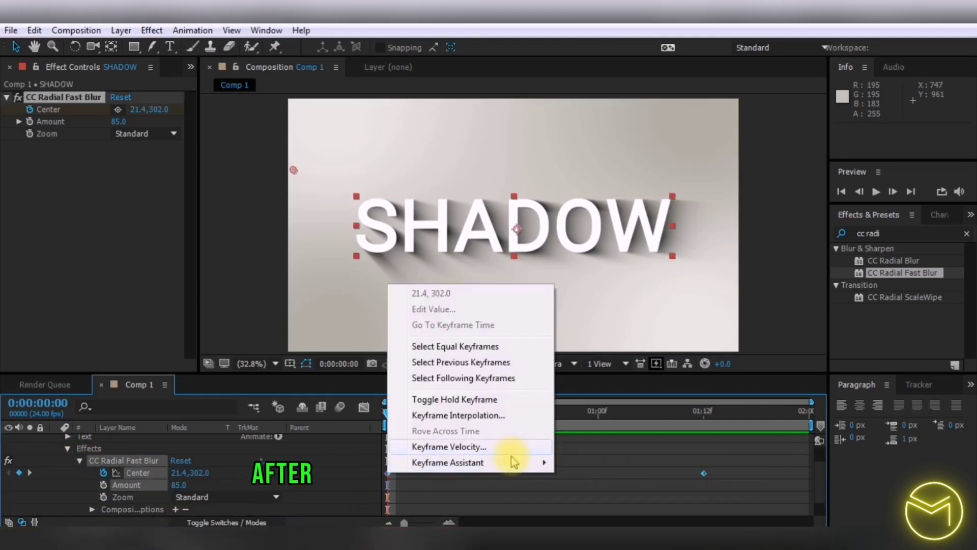
mouse_move(513, 460)
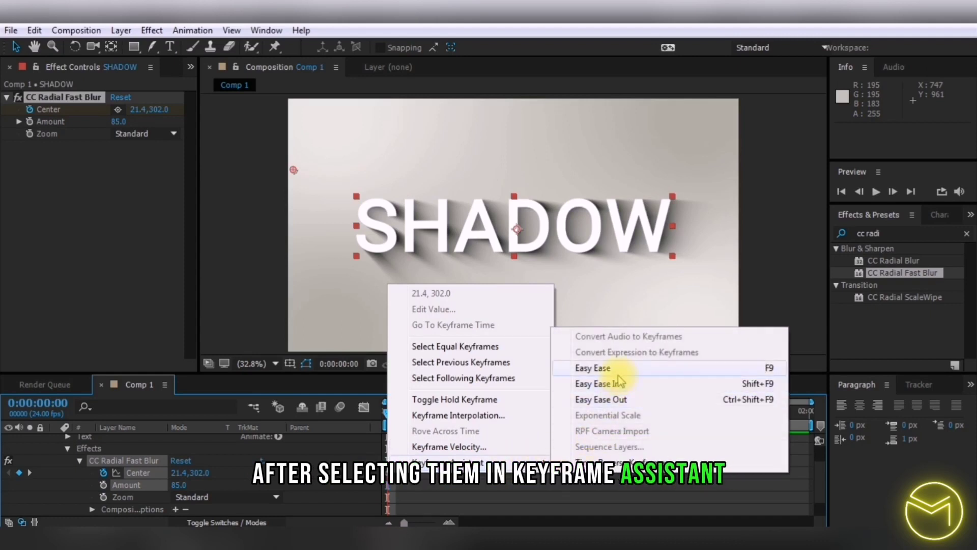
left_click(593, 368)
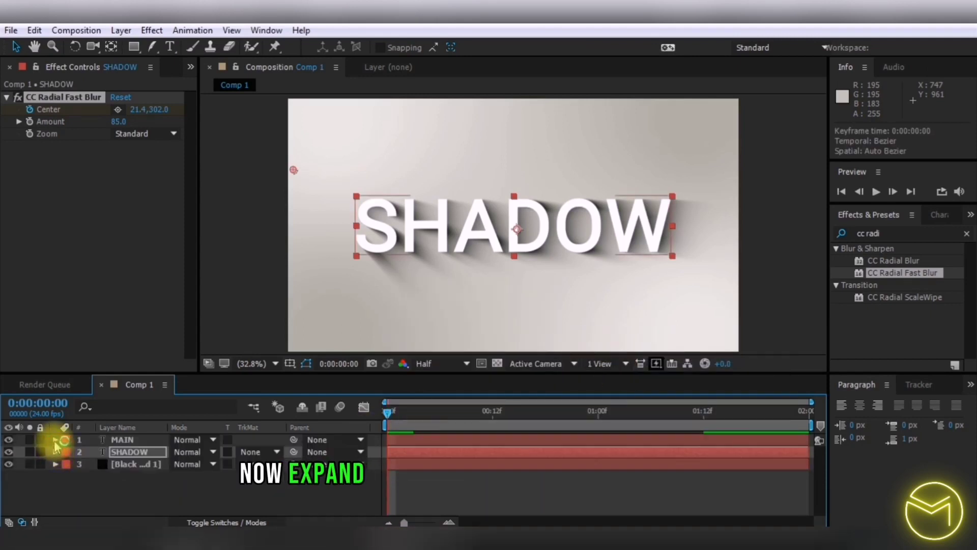
Step: Give SHADOW's Source Text the expression thisComp.layer("MAIN").text.sourceText via pick-whip
left_click(55, 440)
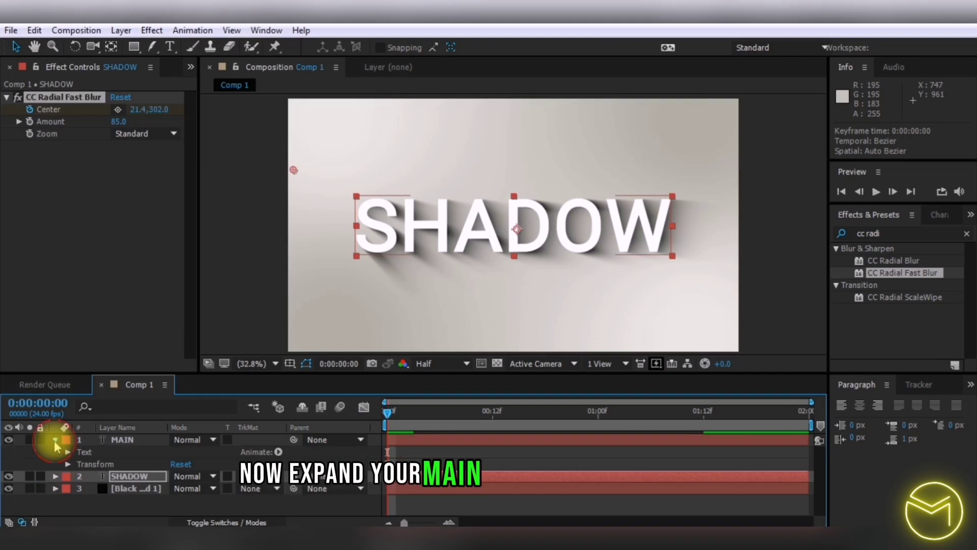
left_click(53, 475)
left_click(69, 487)
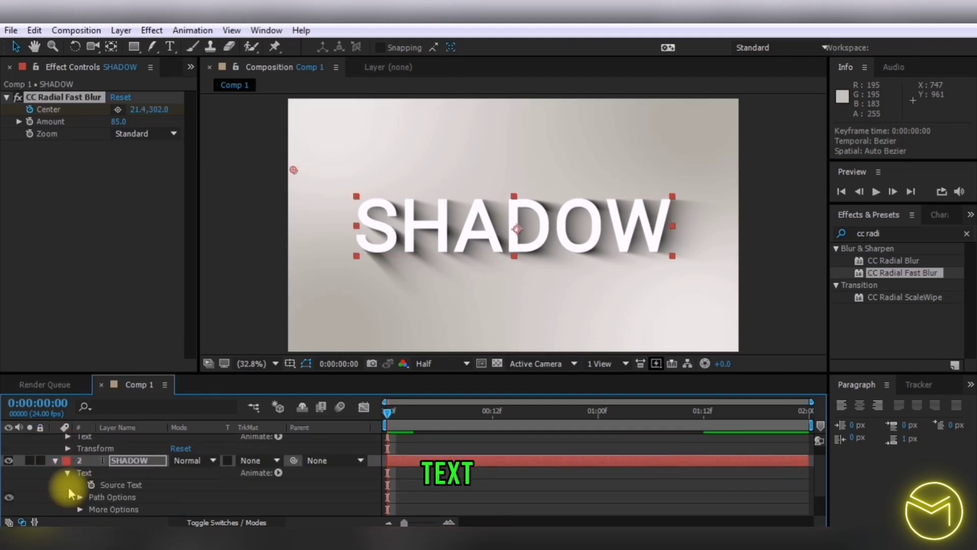
left_click(68, 437)
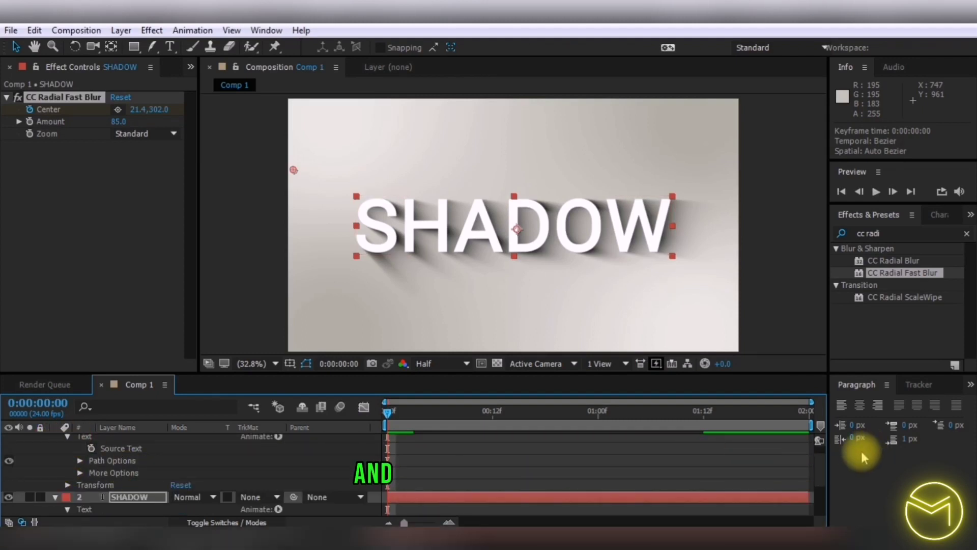
left_click_drag(823, 468, 823, 465)
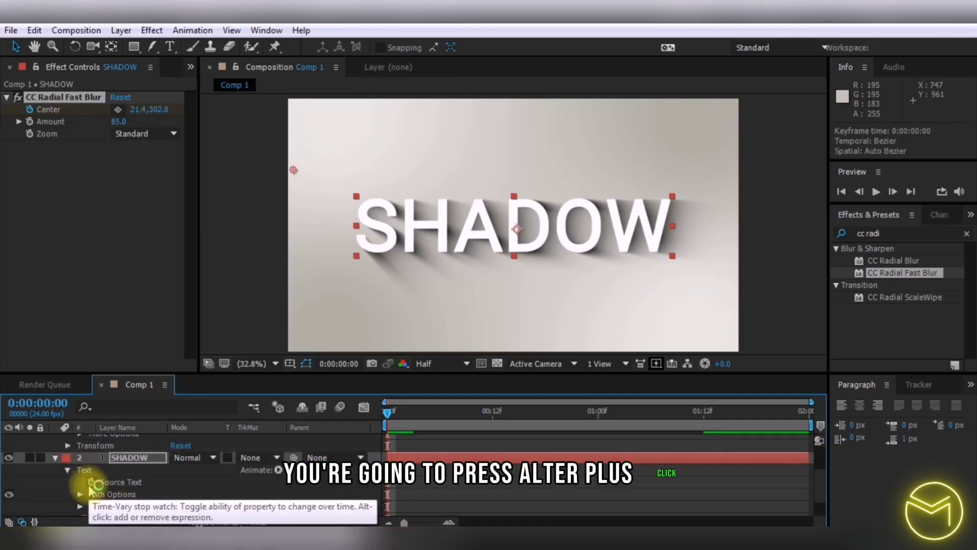
left_click(92, 482, "alt")
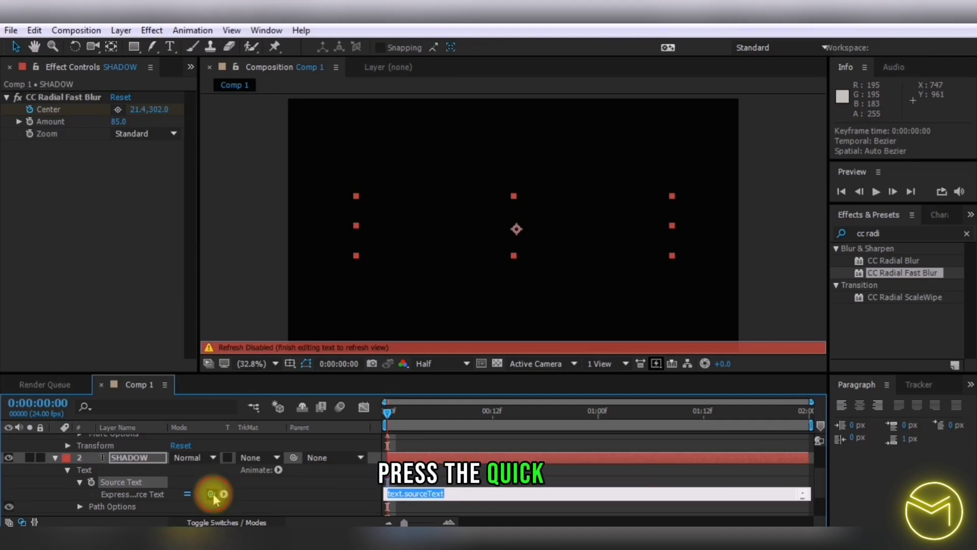
left_click_drag(213, 494, 139, 462)
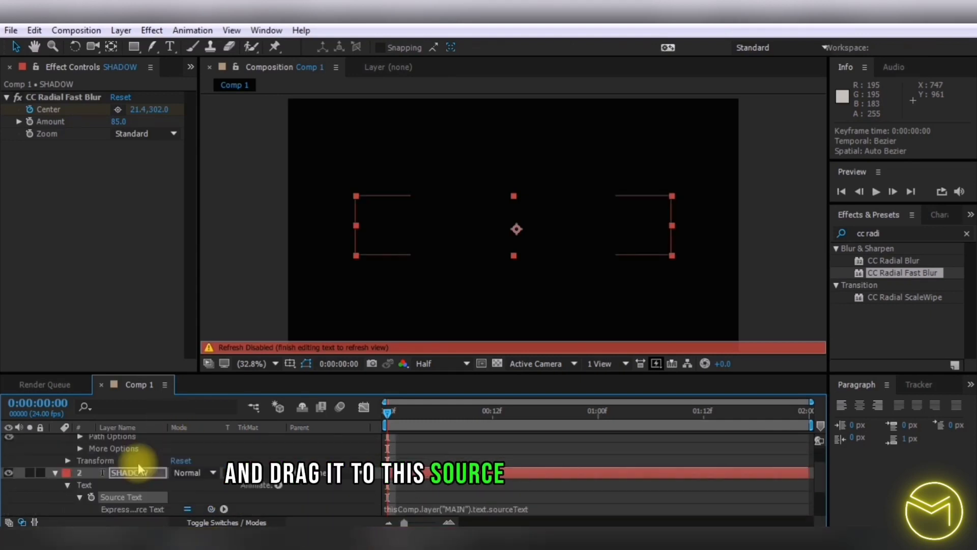
left_click(260, 279)
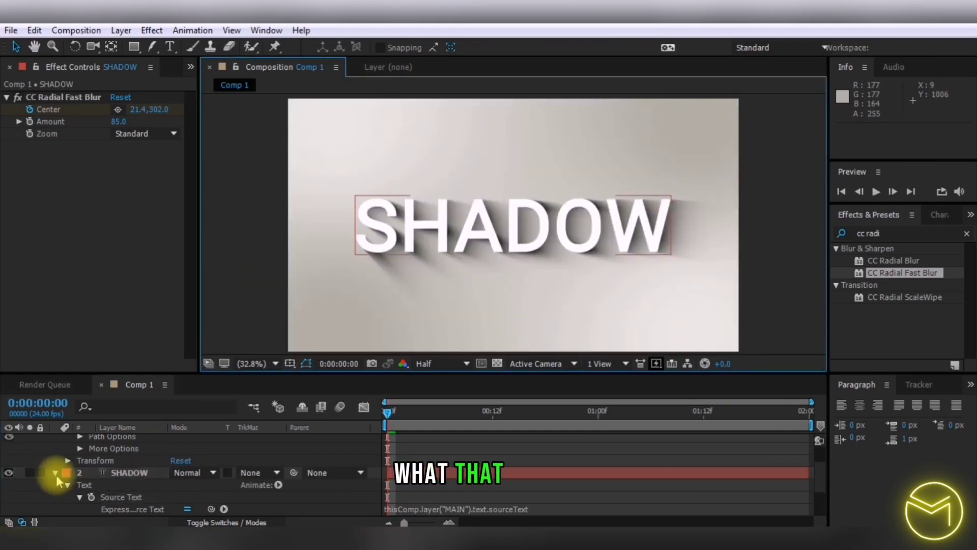
left_click(56, 475)
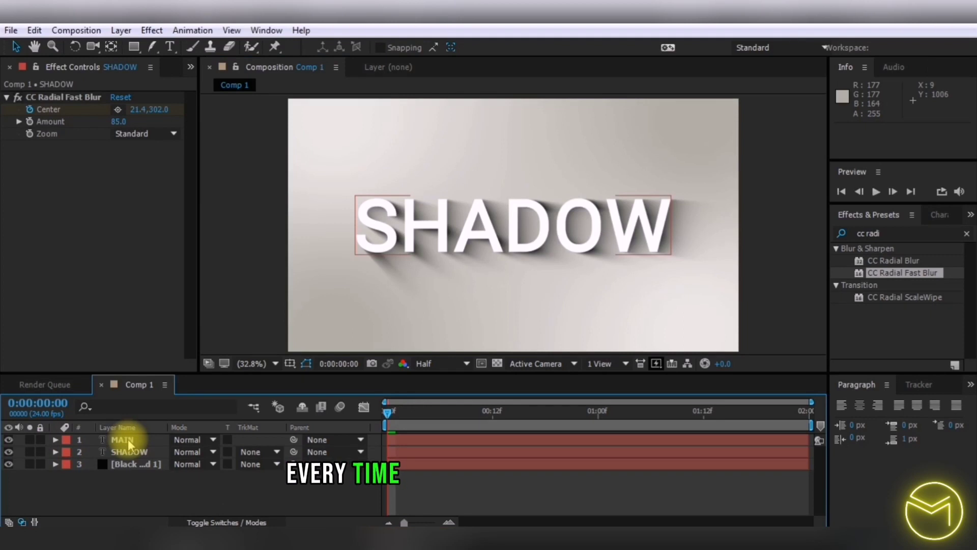
Step: Retype the MAIN text as LONG and preview the shadow following it
double_click(126, 440)
type("LONG")
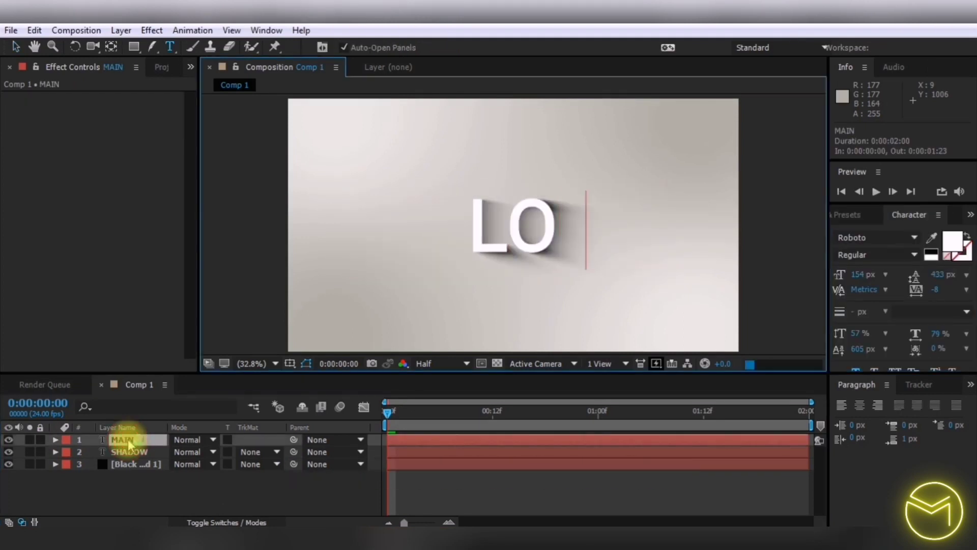
left_click(16, 47)
left_click(241, 176)
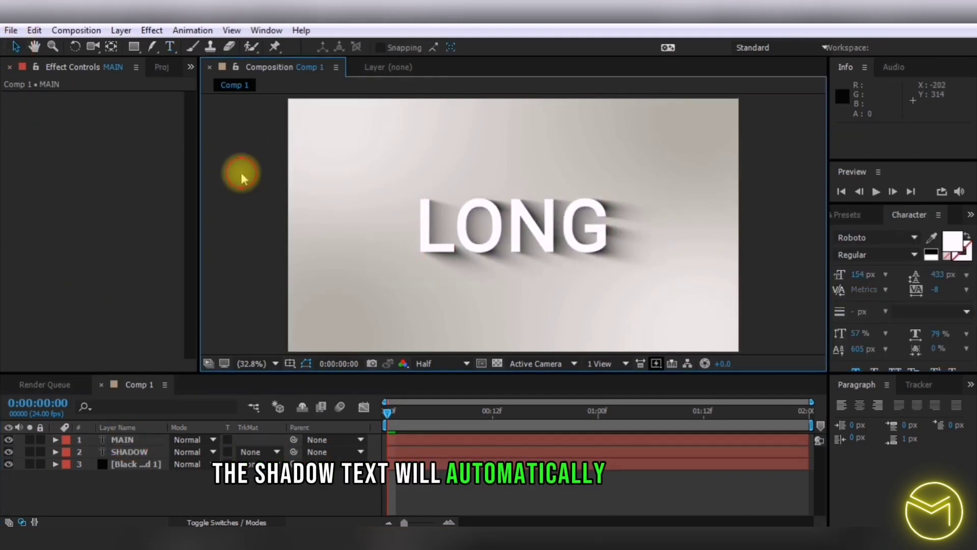
key("space")
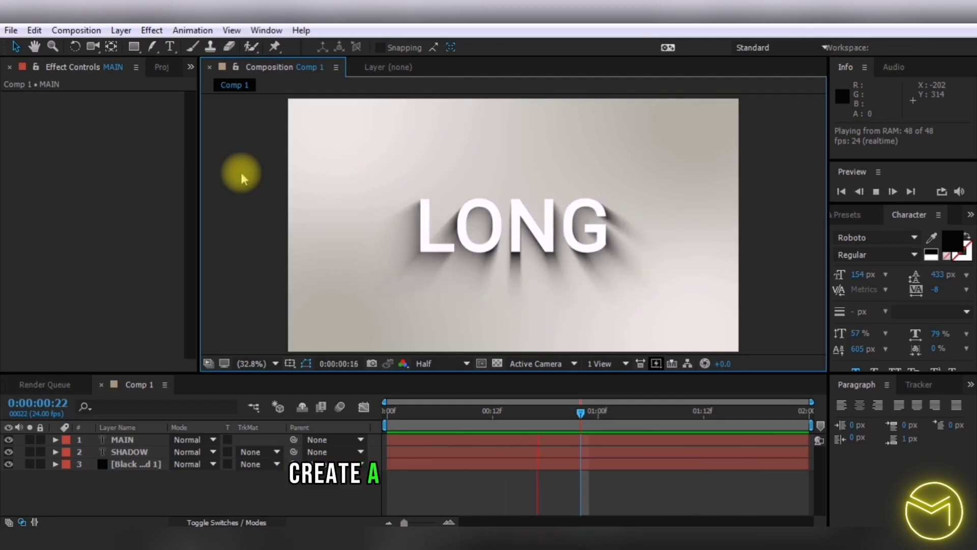
left_click(242, 174)
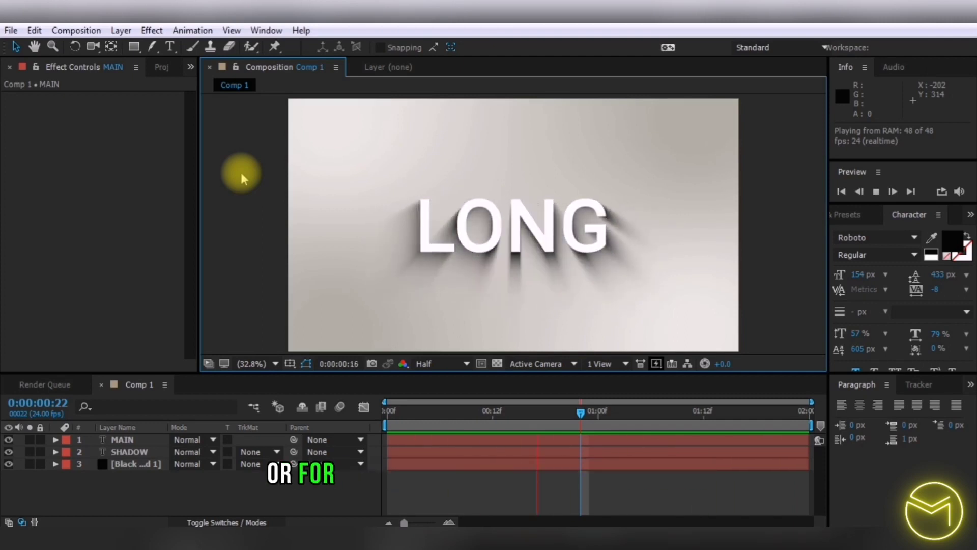
left_click(242, 175)
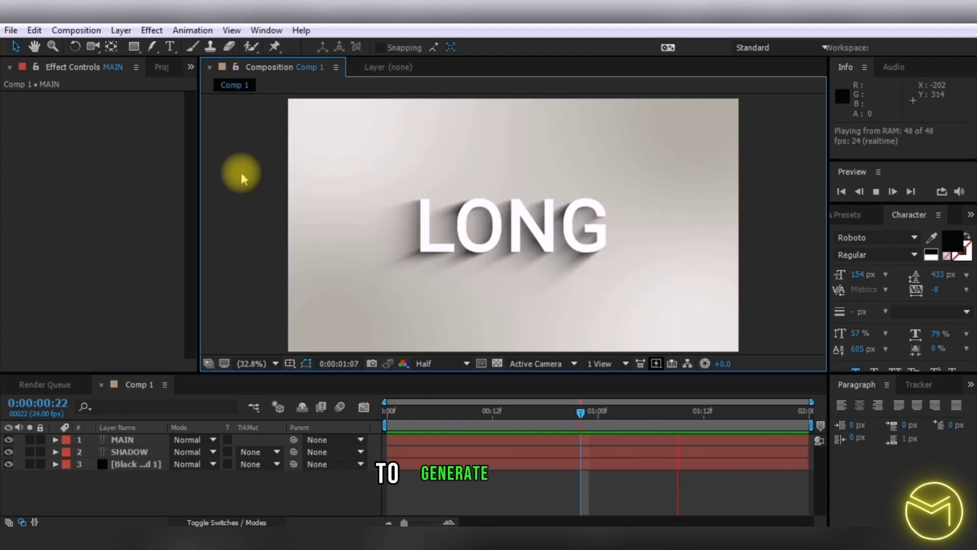